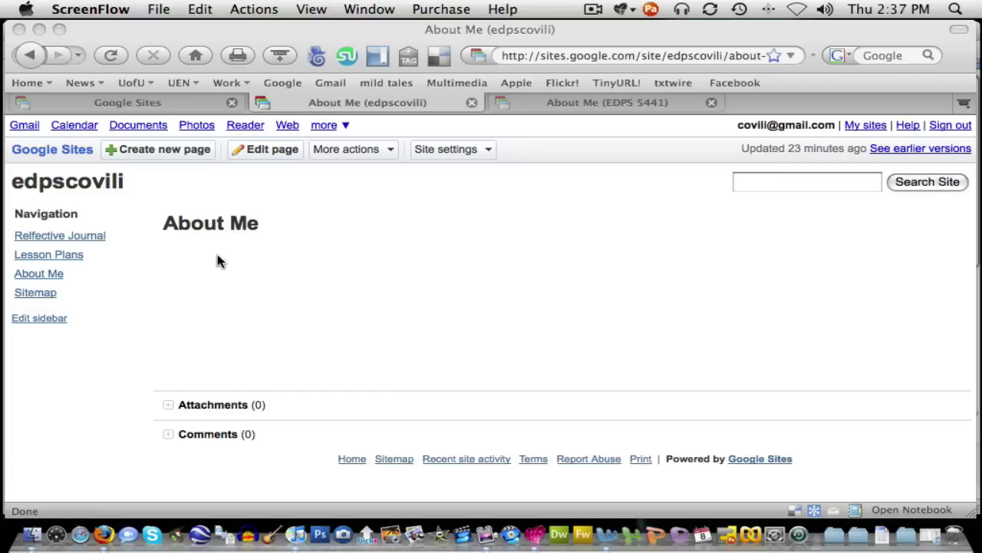
- Edit the About Me page and paste the three-paragraph bio into its empty body
{"action": "left_click", "coordinate": [268, 148]}
{"action": "left_click", "coordinate": [268, 148]}
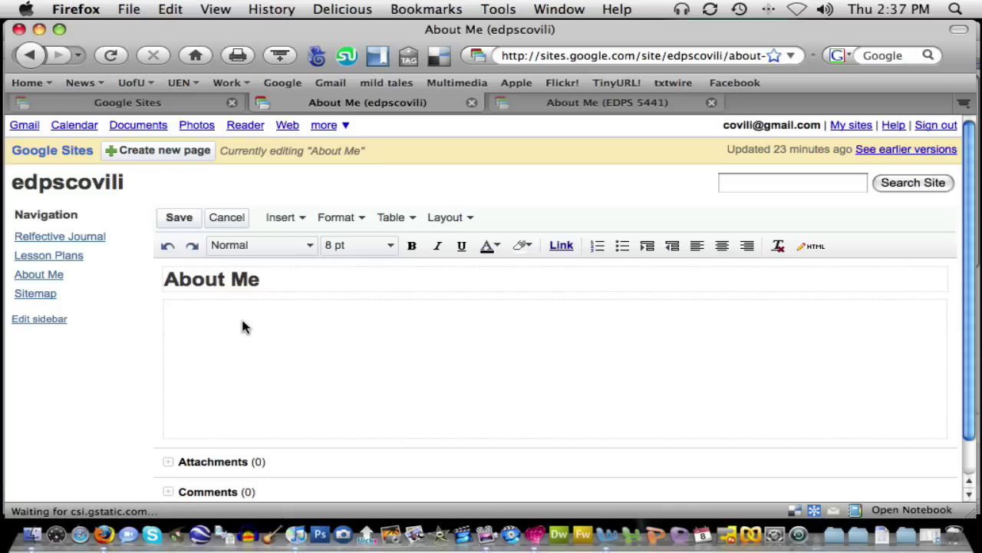
{"action": "left_click", "coordinate": [214, 316]}
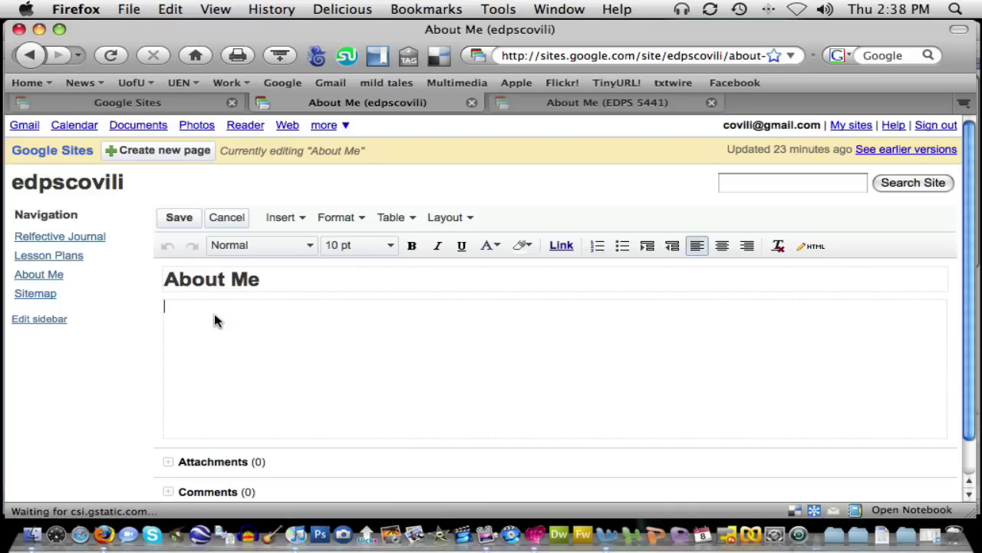
{"action": "key", "text": "super+v"}
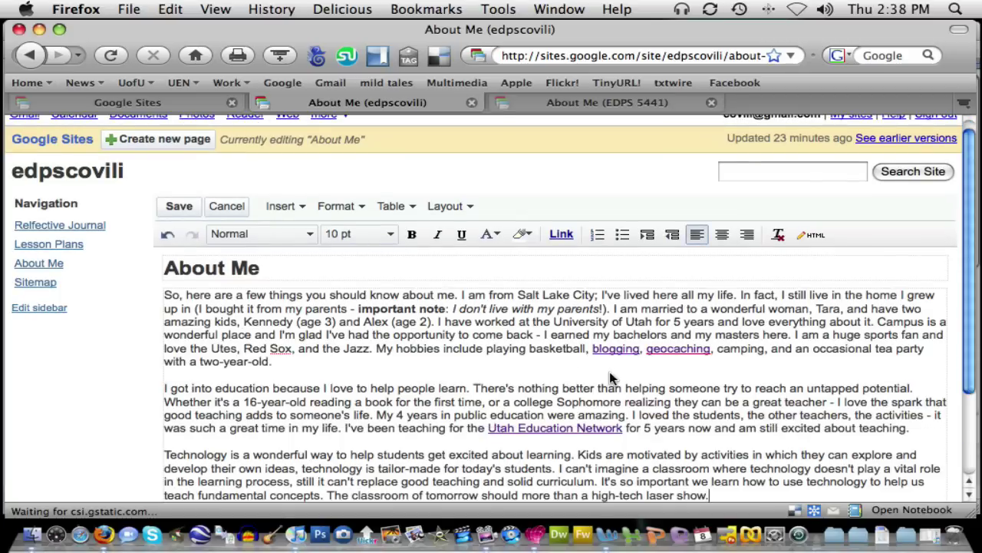
{"action": "scroll", "coordinate": [591, 375], "scroll_direction": "down", "scroll_amount": 3}
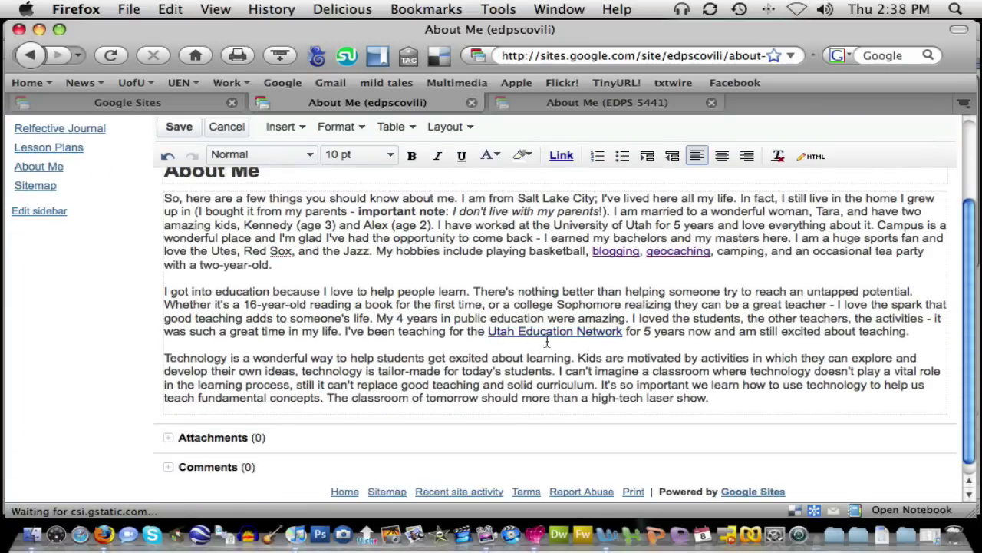
{"action": "scroll", "coordinate": [603, 349], "scroll_direction": "up", "scroll_amount": 3}
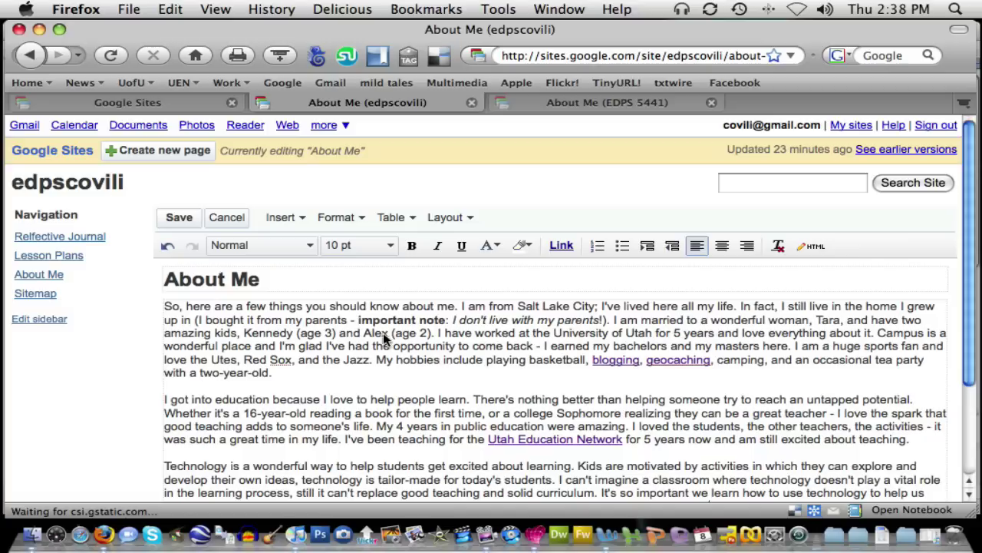
{"action": "left_click", "coordinate": [310, 245]}
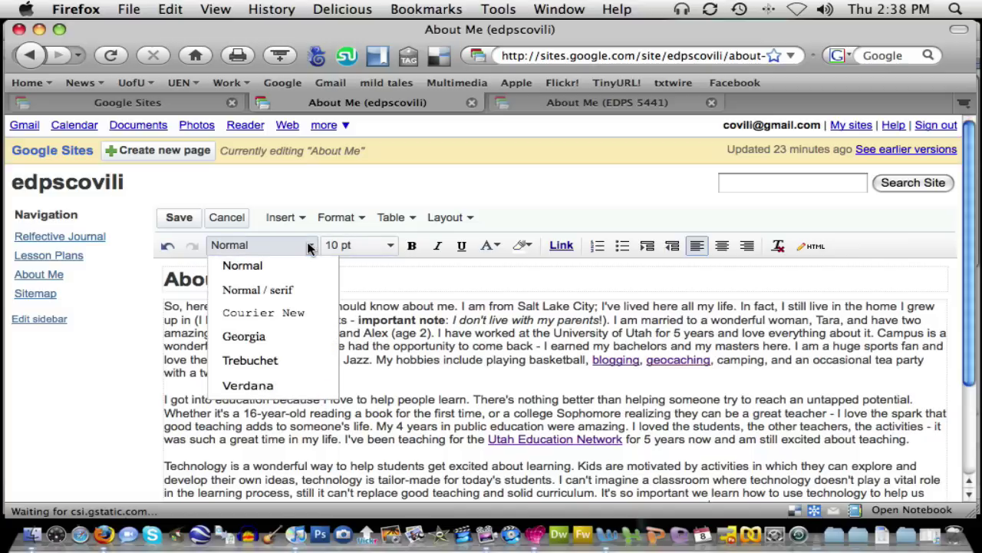
{"action": "left_click", "coordinate": [343, 245]}
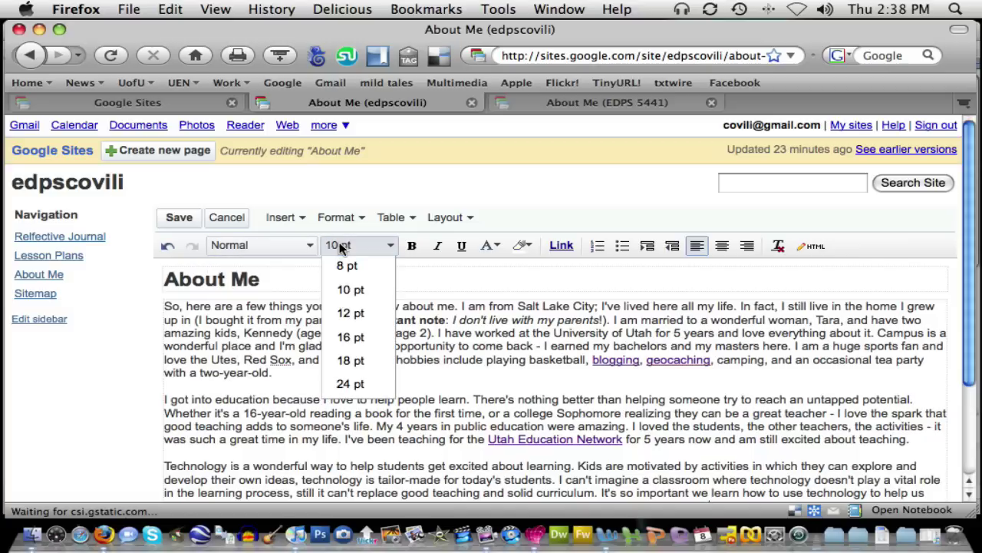
{"action": "left_click", "coordinate": [404, 253]}
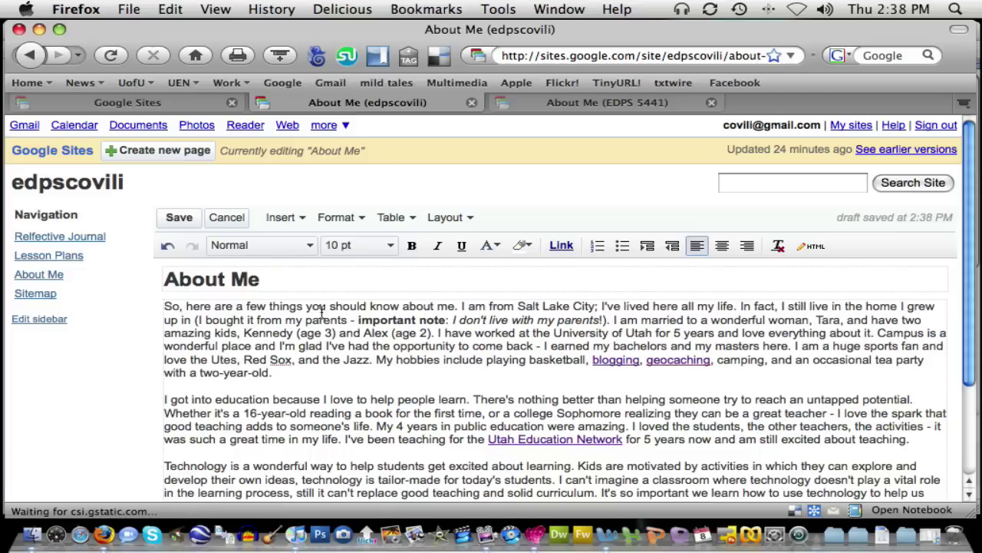
- Open the Insert menu in the page-editing toolbar to reach the Image option
{"action": "left_click", "coordinate": [303, 219]}
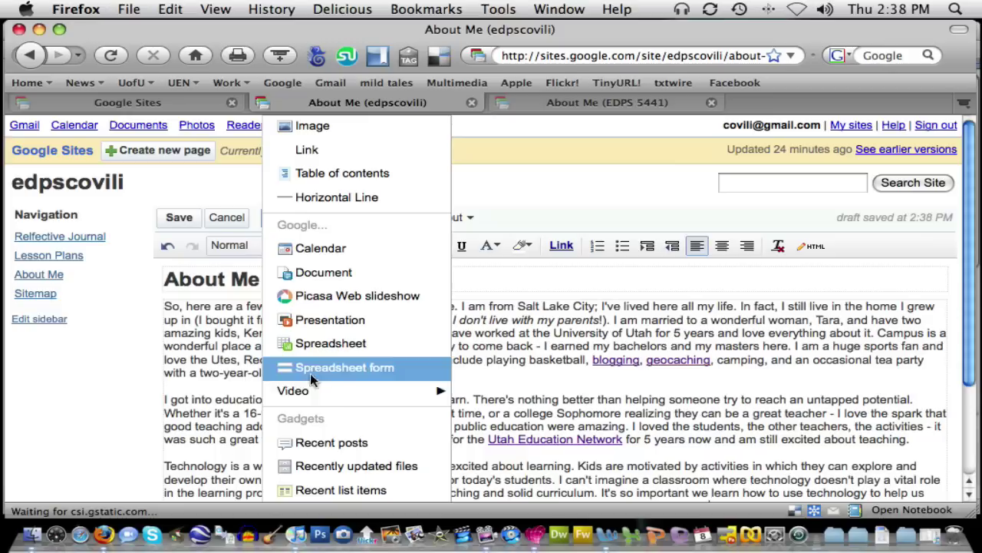
{"action": "mouse_move", "coordinate": [324, 397]}
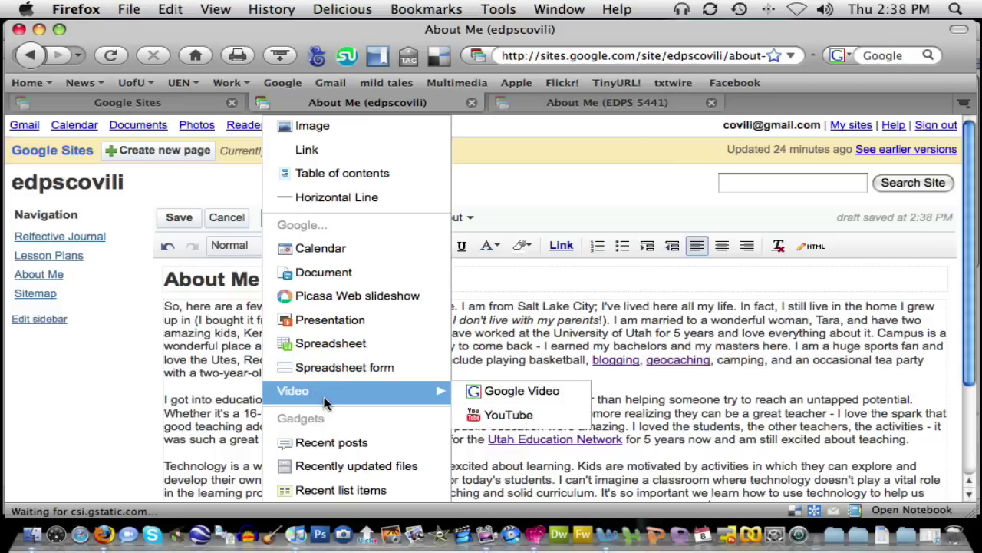
- Upload the photo jared_bw.jpg from the computer through Insert > Image
{"action": "left_click", "coordinate": [330, 133]}
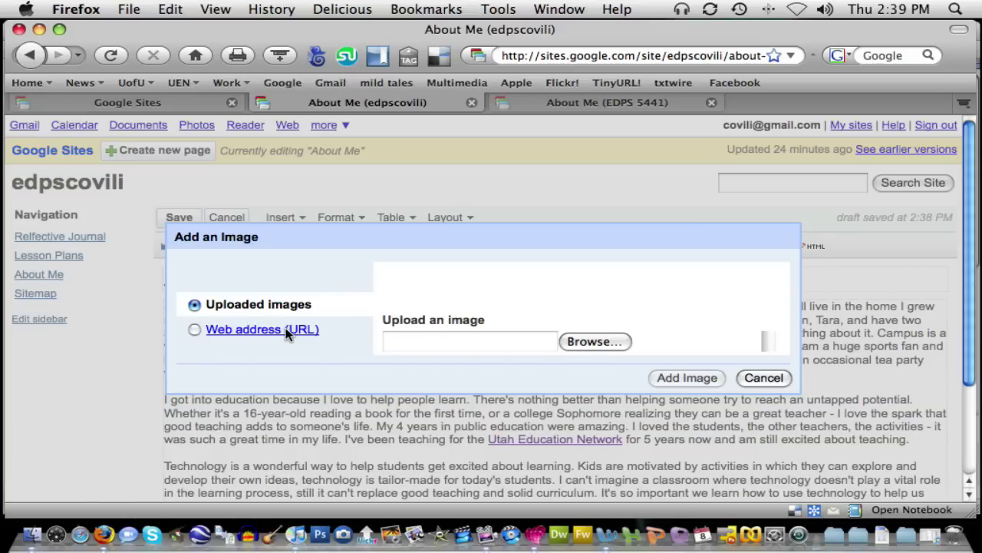
{"action": "left_click", "coordinate": [588, 346]}
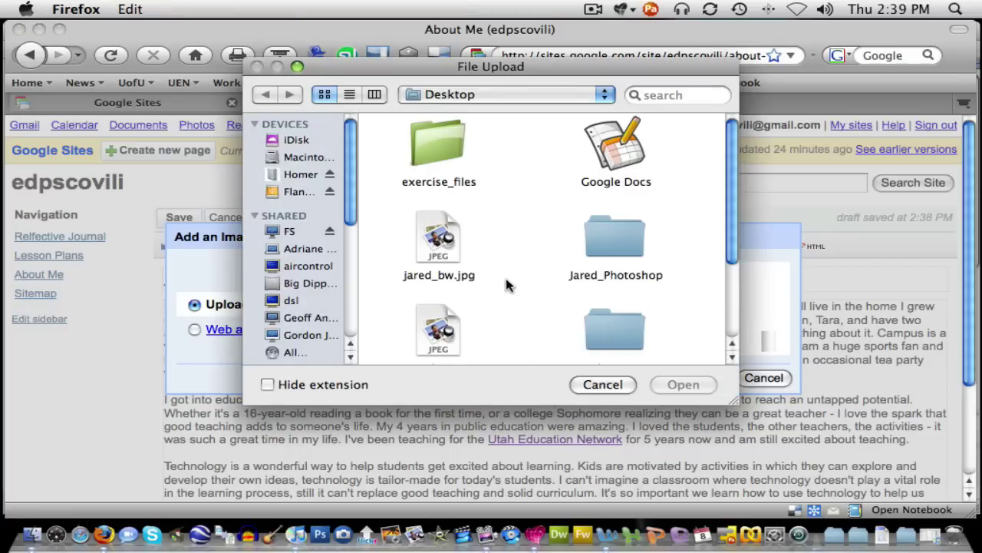
{"action": "left_click", "coordinate": [434, 237]}
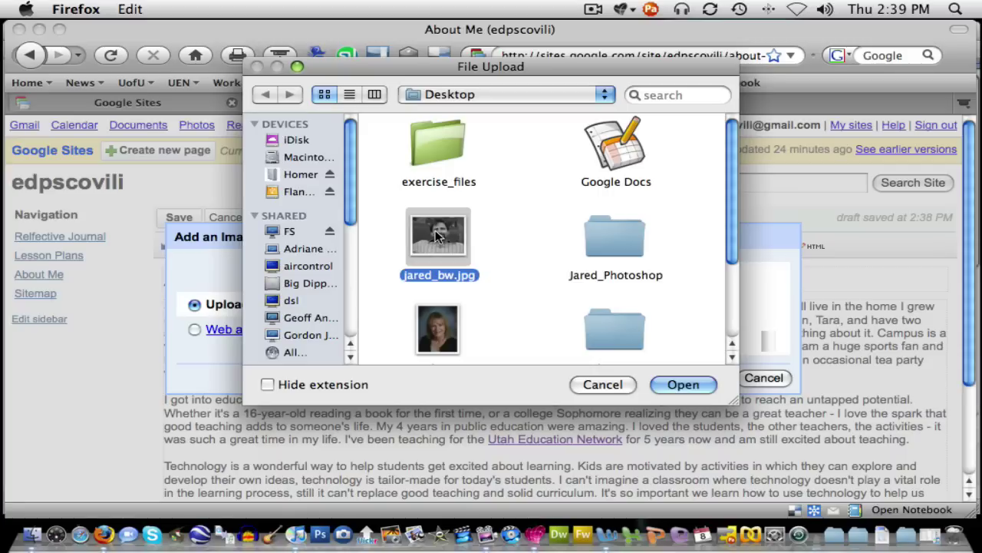
{"action": "left_click", "coordinate": [682, 382]}
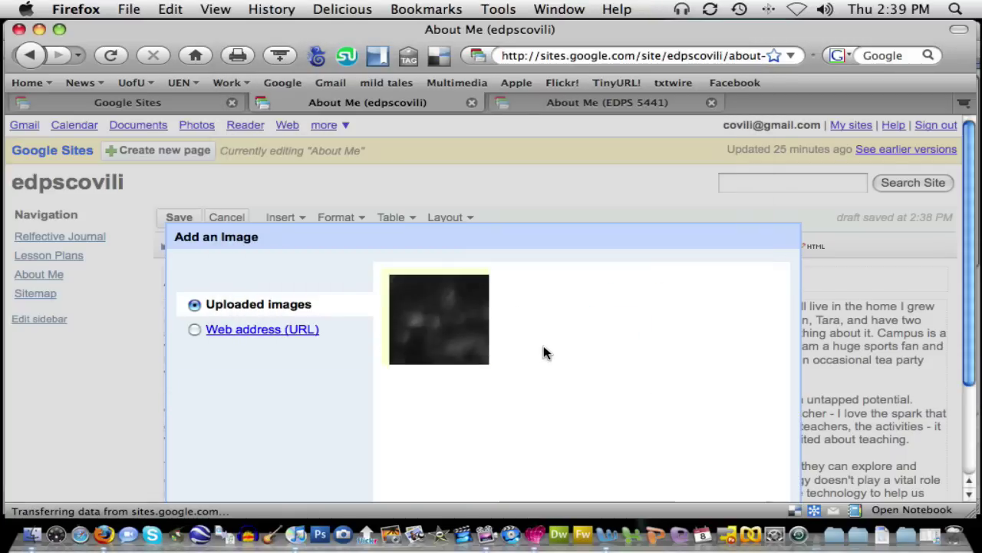
{"action": "scroll", "coordinate": [565, 341], "scroll_direction": "down", "scroll_amount": 3}
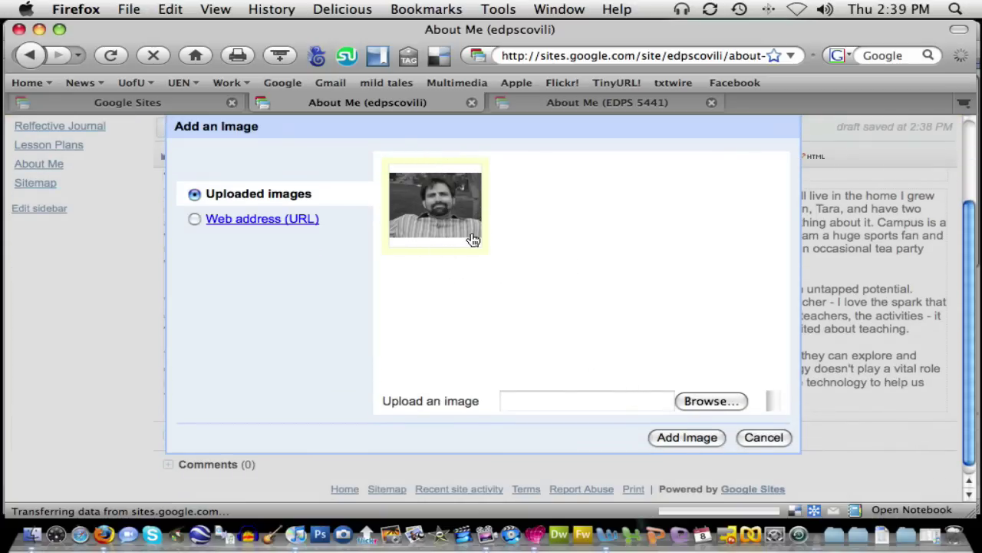
- Add the uploaded jared_bw.jpg portrait to the page below the bio
{"action": "left_click", "coordinate": [687, 438]}
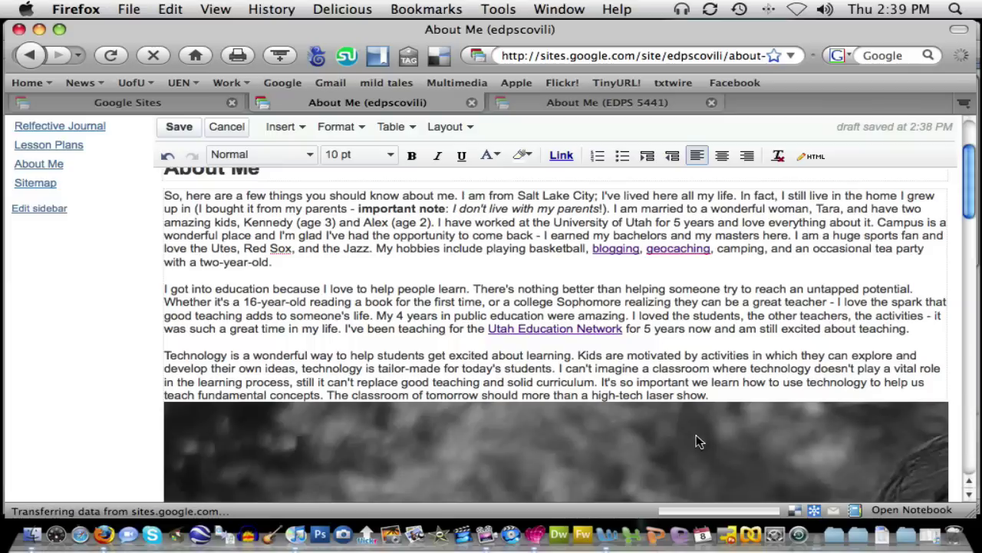
{"action": "scroll", "coordinate": [639, 393], "scroll_direction": "down", "scroll_amount": 4}
{"action": "scroll", "coordinate": [639, 399], "scroll_direction": "down", "scroll_amount": 15}
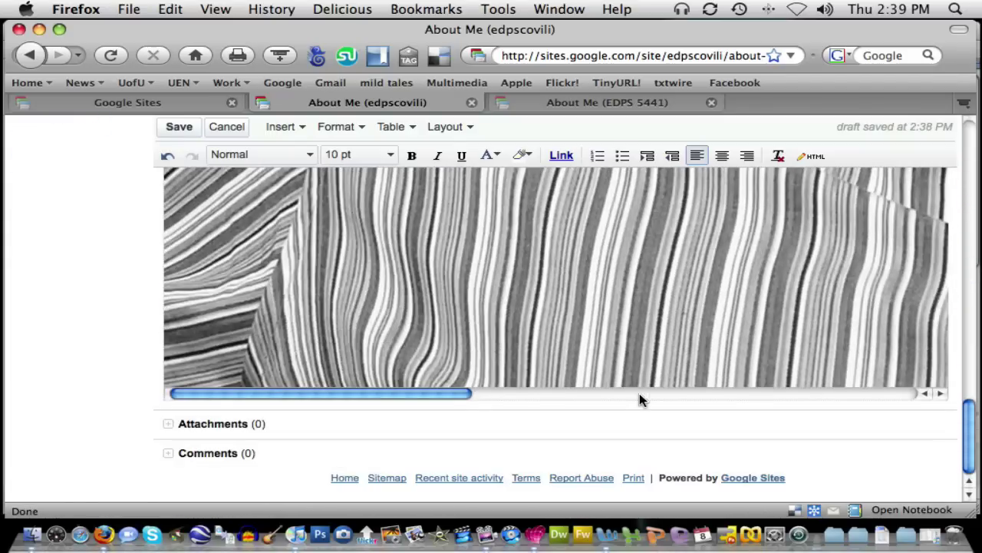
- Resize the portrait photo from original to medium (Size: M)
{"action": "left_click", "coordinate": [592, 329]}
{"action": "scroll", "coordinate": [752, 358], "scroll_direction": "up", "scroll_amount": 3}
{"action": "scroll", "coordinate": [721, 359], "scroll_direction": "up", "scroll_amount": 3}
{"action": "scroll", "coordinate": [652, 357], "scroll_direction": "down", "scroll_amount": 6}
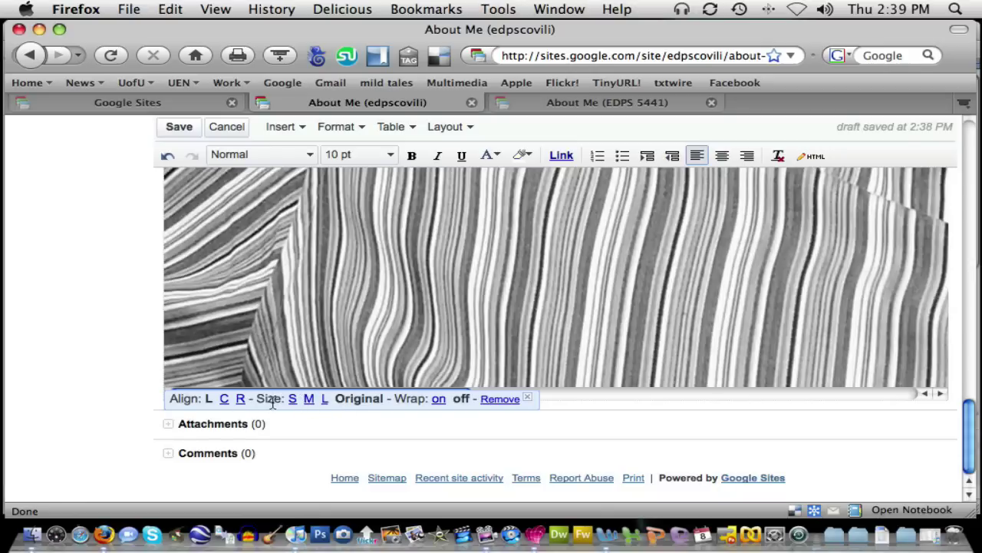
{"action": "left_click", "coordinate": [308, 399]}
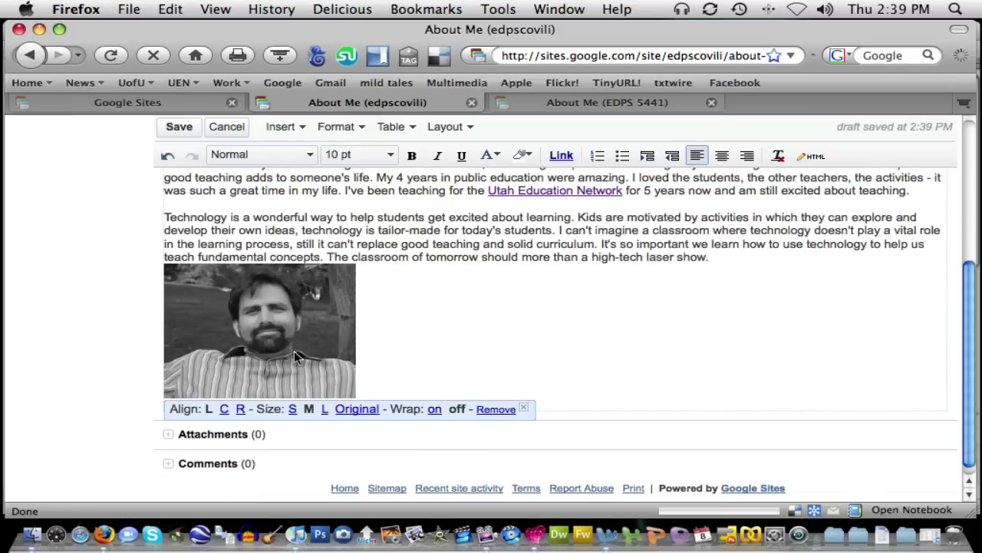
- Drag the medium portrait up to the very beginning of the bio paragraphs
{"action": "scroll", "coordinate": [317, 343], "scroll_direction": "up", "scroll_amount": 2}
{"action": "scroll", "coordinate": [317, 366], "scroll_direction": "up", "scroll_amount": 1}
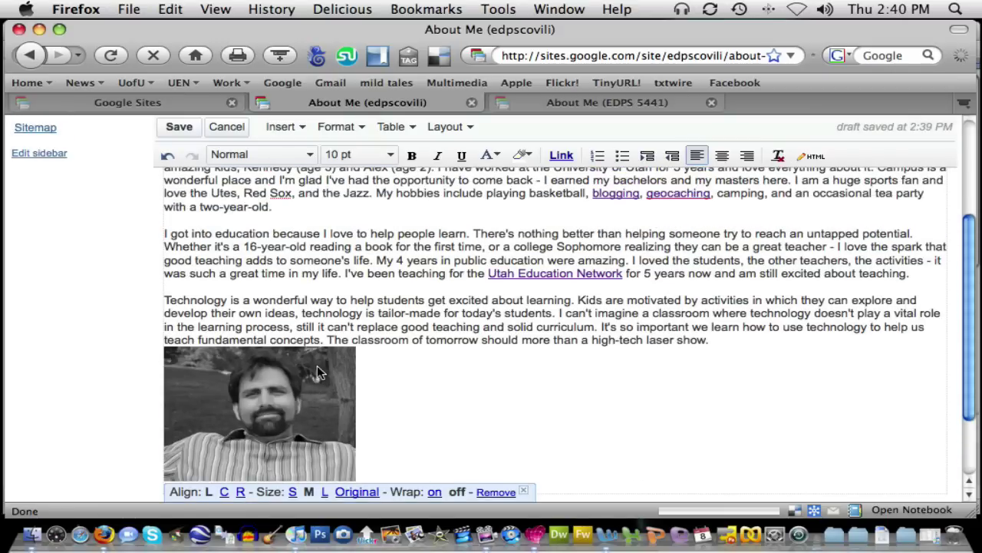
{"action": "left_click_drag", "start_coordinate": [291, 411], "coordinate": [383, 256]}
{"action": "scroll", "coordinate": [263, 447], "scroll_direction": "up", "scroll_amount": 1}
{"action": "left_click_drag", "start_coordinate": [263, 448], "coordinate": [195, 330]}
{"action": "left_click_drag", "start_coordinate": [256, 401], "coordinate": [189, 307]}
{"action": "left_click_drag", "start_coordinate": [189, 366], "coordinate": [180, 337]}
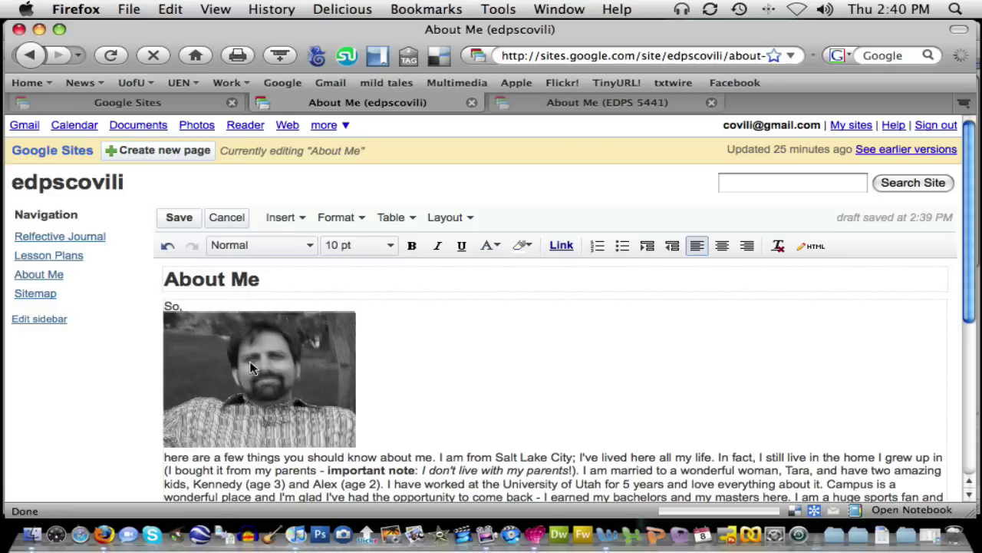
{"action": "left_click_drag", "start_coordinate": [253, 336], "coordinate": [170, 313]}
{"action": "scroll", "coordinate": [462, 407], "scroll_direction": "down", "scroll_amount": 3}
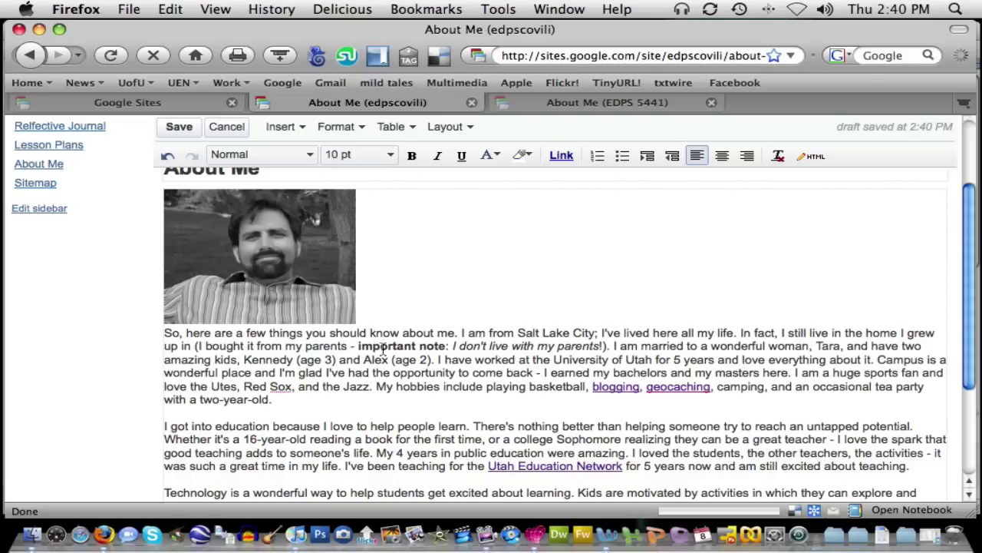
- Turn Wrap on for the portrait so the bio text flows beside it
{"action": "left_click", "coordinate": [321, 288]}
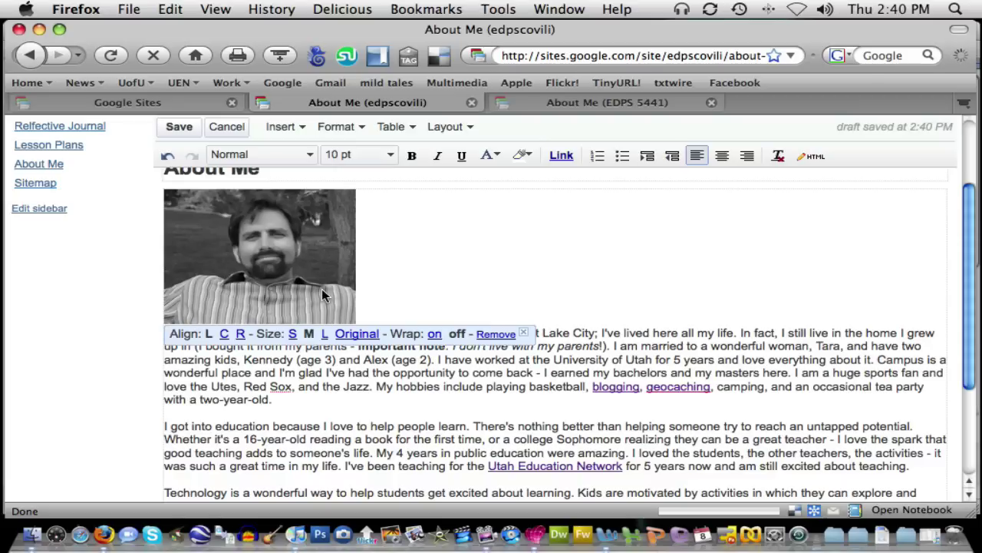
{"action": "left_click", "coordinate": [435, 336]}
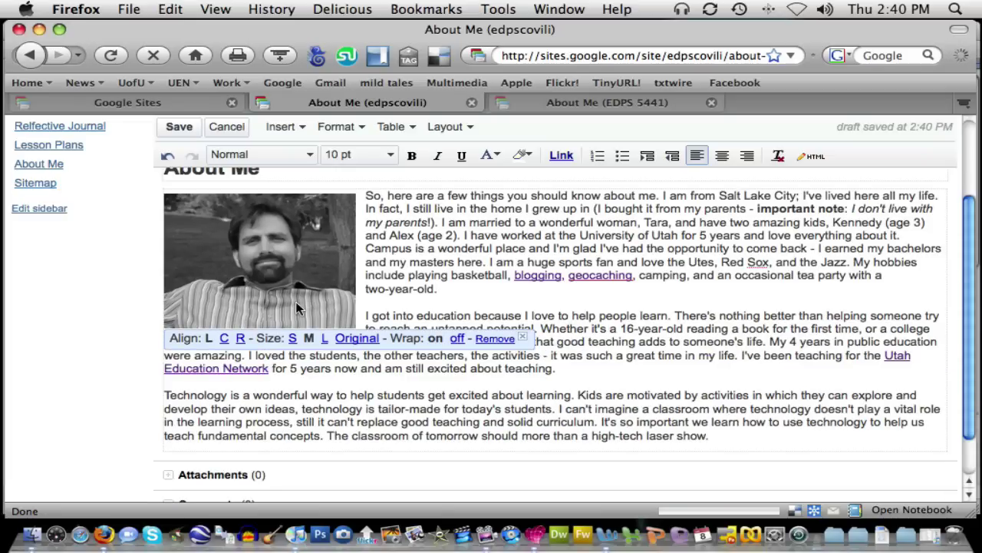
{"action": "left_click", "coordinate": [459, 406]}
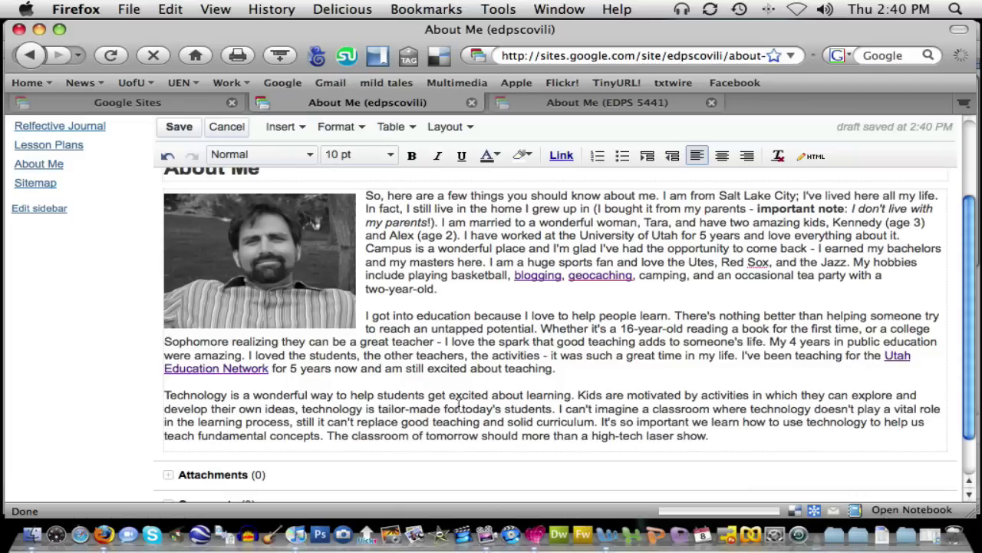
{"action": "scroll", "coordinate": [461, 391], "scroll_direction": "up", "scroll_amount": 3}
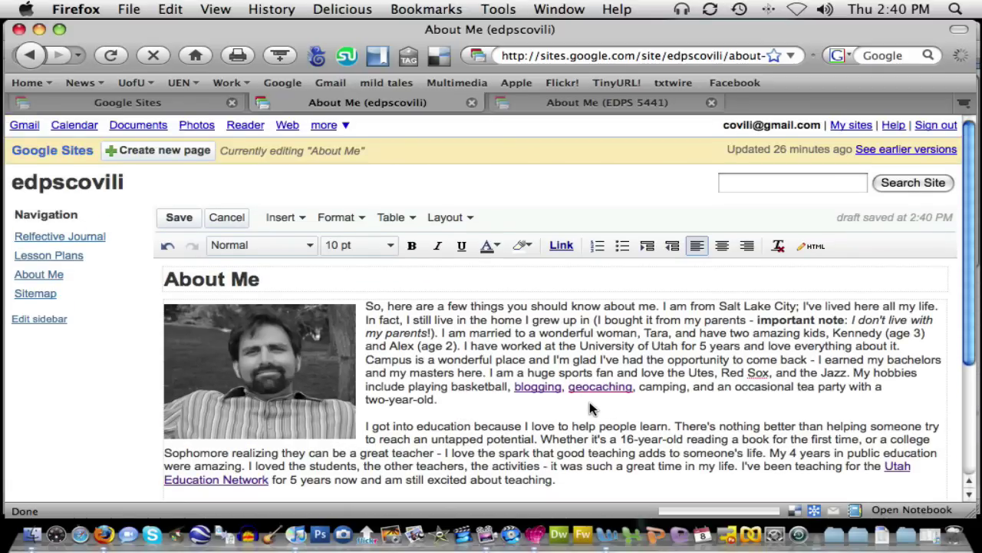
- Check the blogging link's target, then select 'University of Utah' in the first paragraph
{"action": "left_click", "coordinate": [544, 387]}
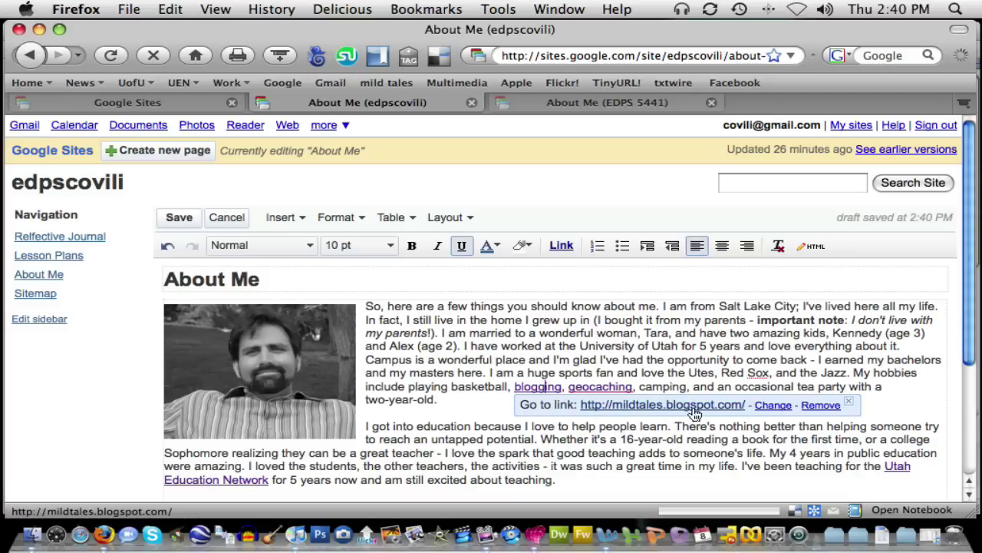
{"action": "left_click", "coordinate": [848, 400]}
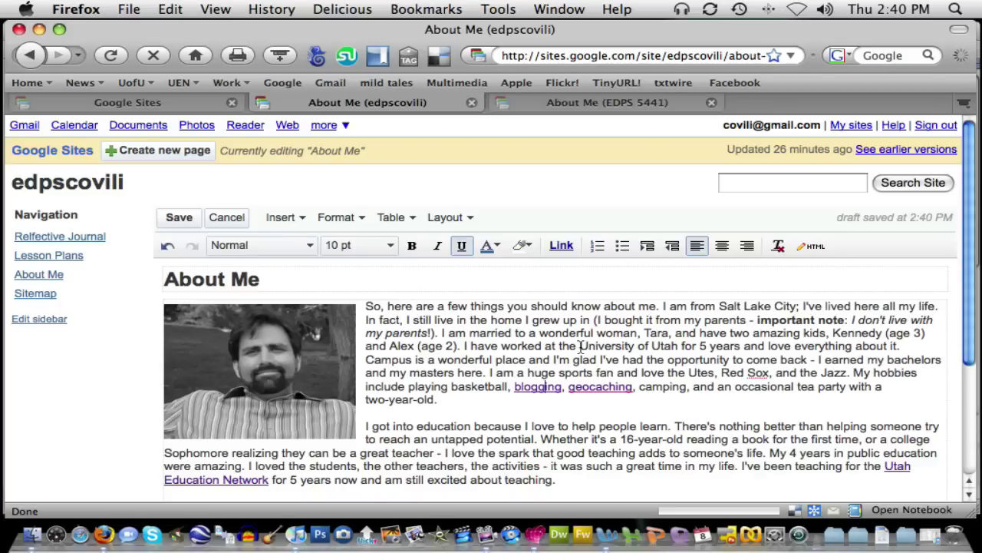
{"action": "left_click_drag", "start_coordinate": [581, 346], "coordinate": [677, 350]}
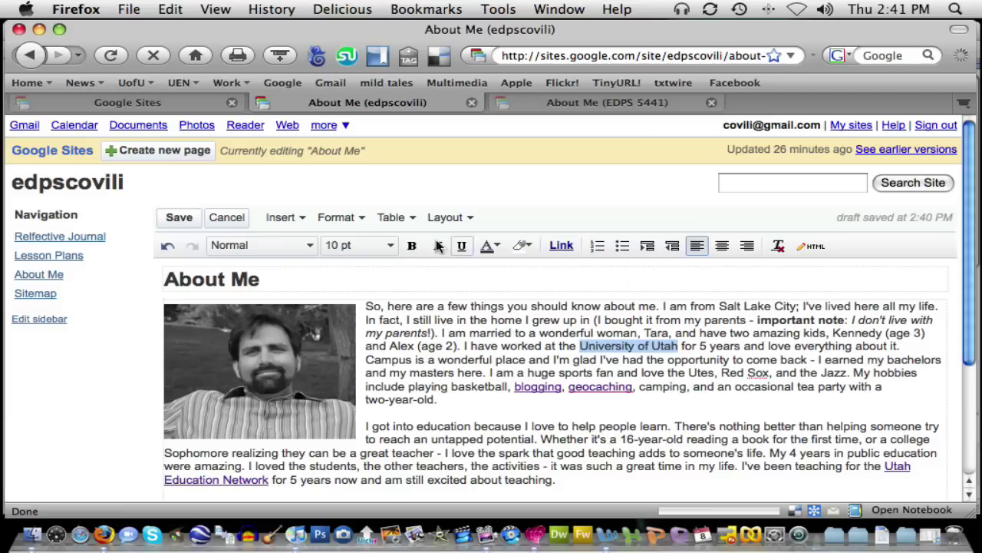
{"action": "left_click", "coordinate": [302, 221]}
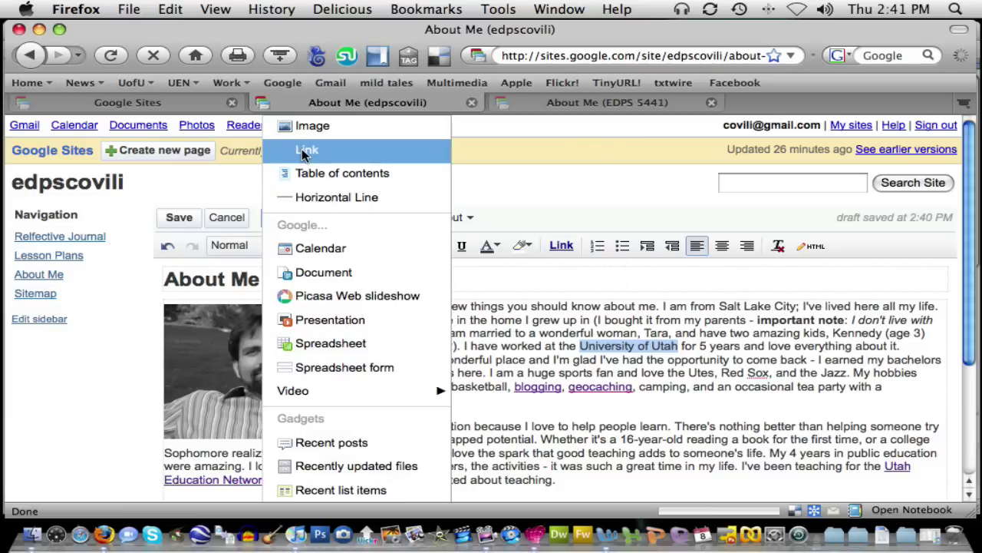
{"action": "left_click", "coordinate": [585, 208]}
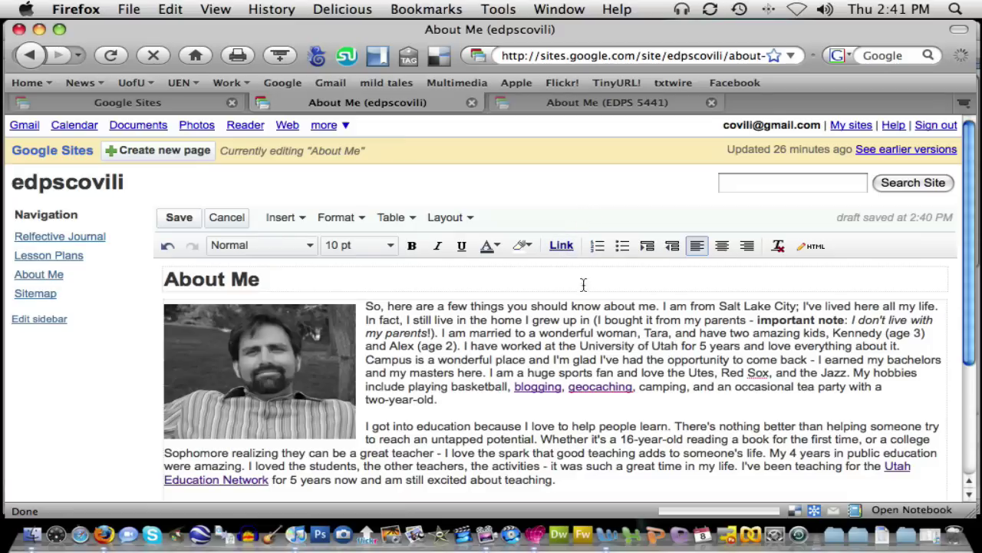
{"action": "left_click_drag", "start_coordinate": [580, 347], "coordinate": [677, 350]}
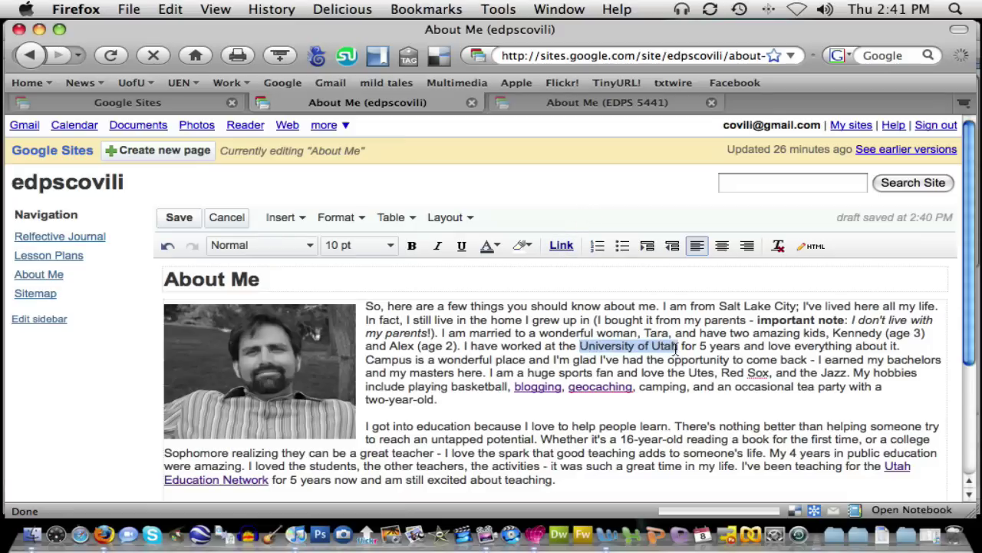
{"action": "left_click", "coordinate": [563, 245]}
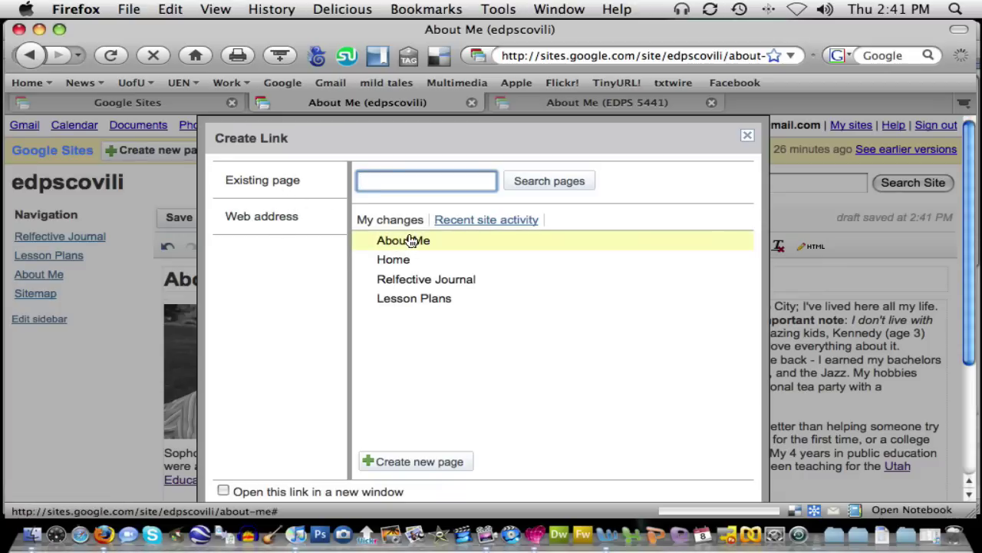
{"action": "left_click", "coordinate": [286, 221]}
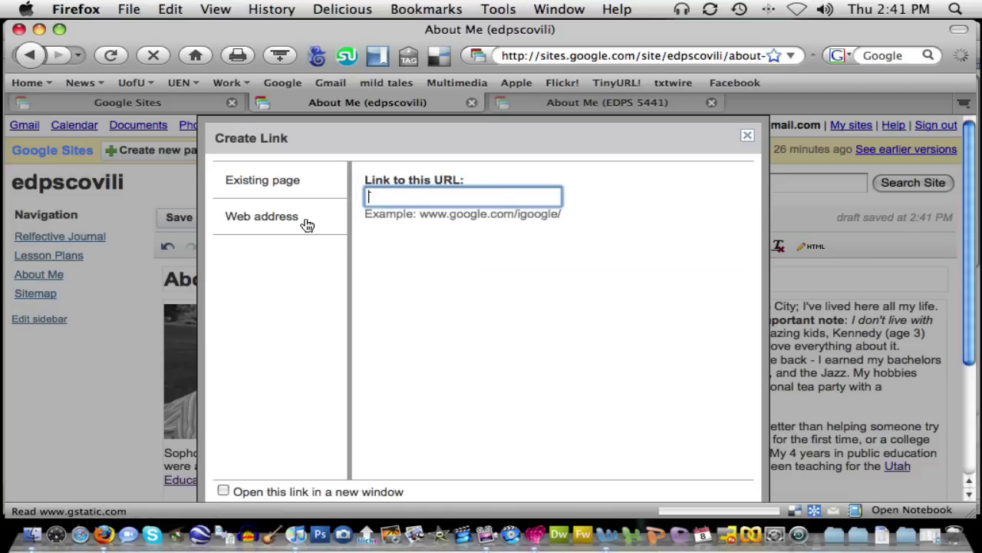
{"action": "type", "text": "www.utah.edu"}
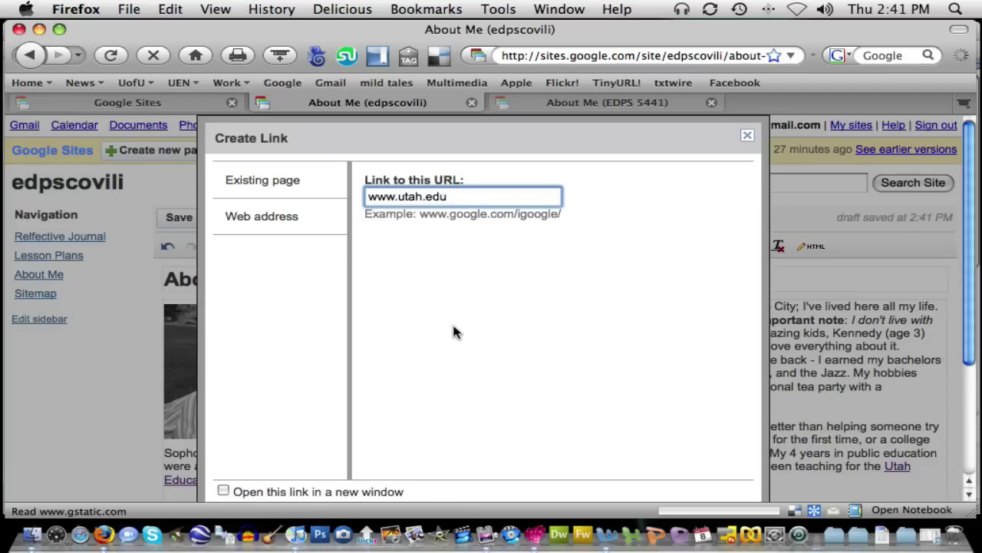
{"action": "scroll", "coordinate": [452, 329], "scroll_direction": "down", "scroll_amount": 3}
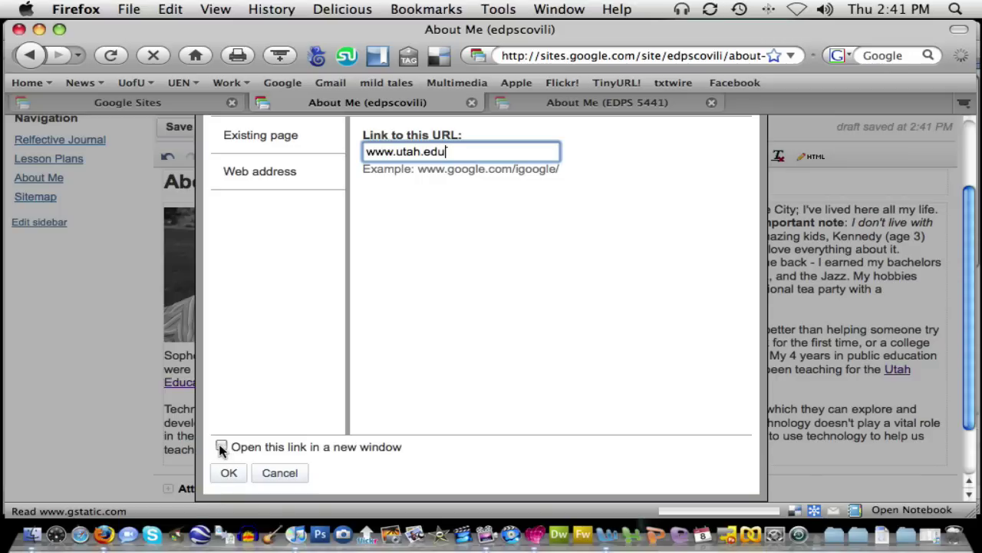
{"action": "left_click", "coordinate": [221, 445]}
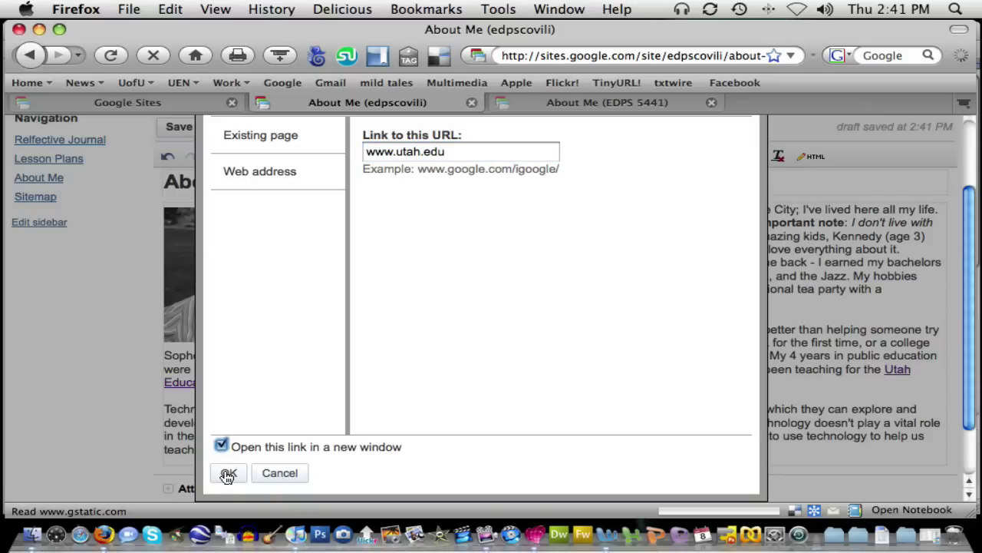
{"action": "left_click", "coordinate": [228, 473]}
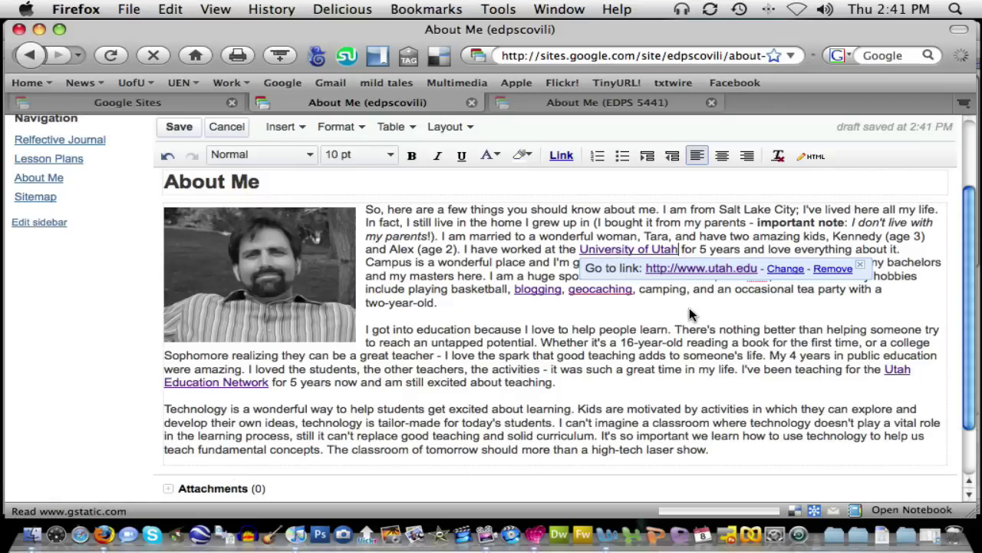
{"action": "left_click", "coordinate": [709, 270]}
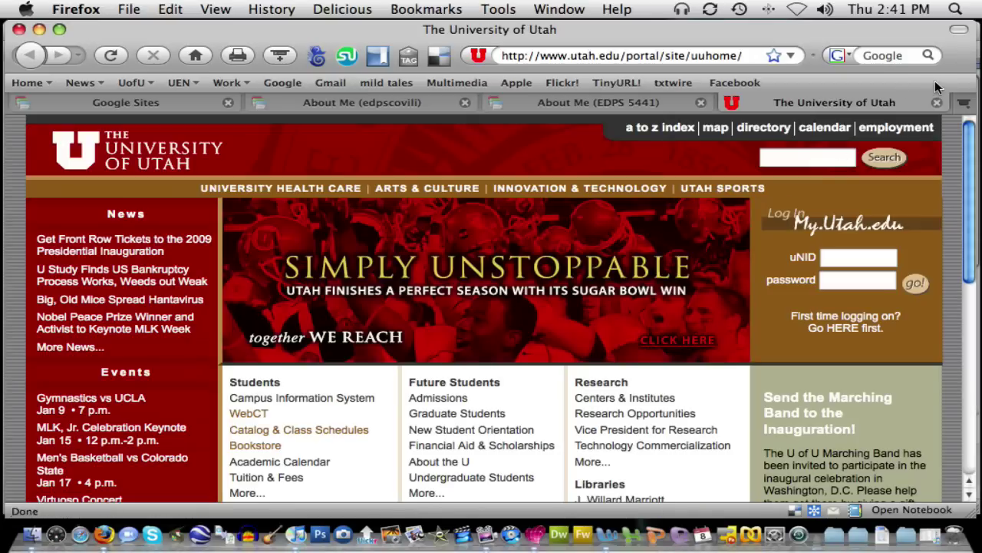
{"action": "left_click", "coordinate": [937, 103]}
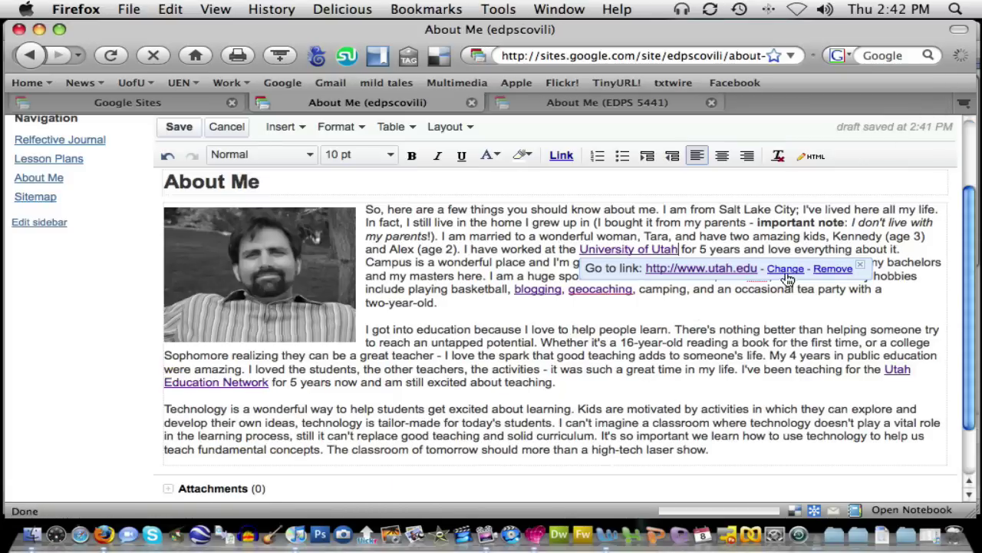
{"action": "left_click", "coordinate": [860, 266]}
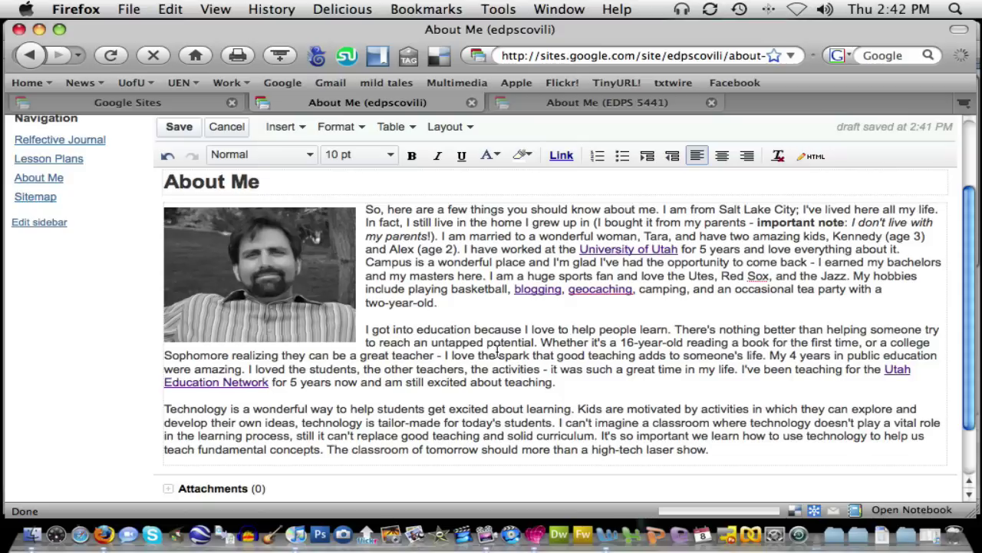
{"action": "scroll", "coordinate": [525, 353], "scroll_direction": "up", "scroll_amount": 3}
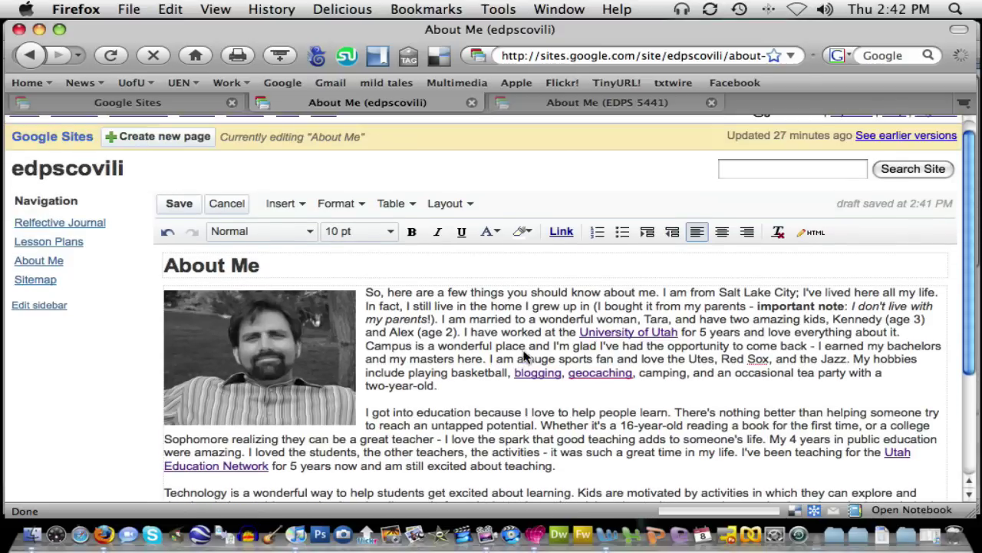